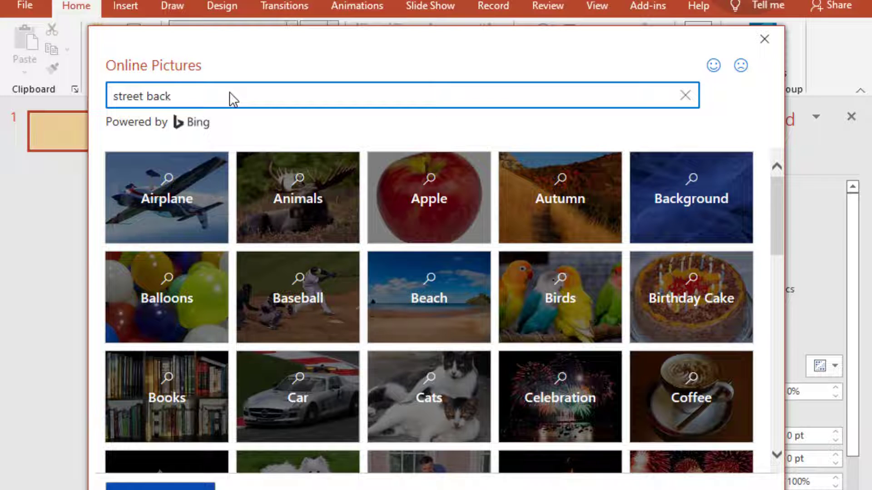
# - Search the online pictures for "street background"
pyautogui.write('ground')
pyautogui.press('Return')
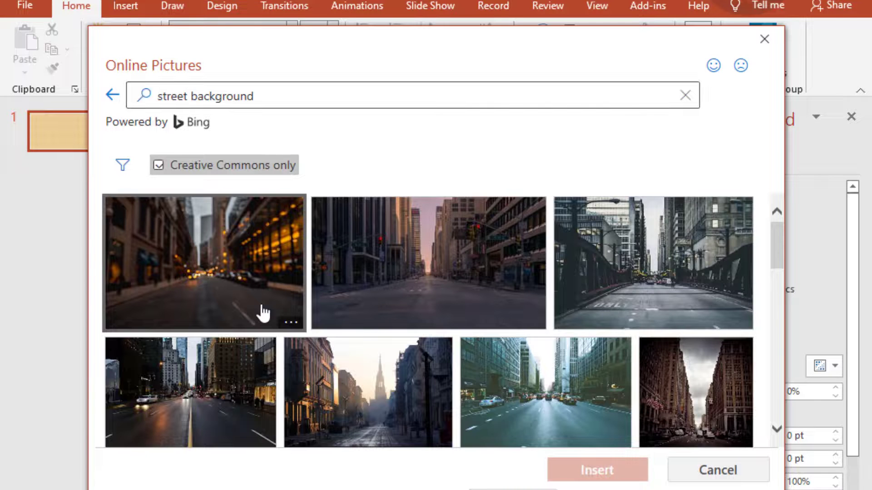
# - Refine the picture search to "street background cartoon" and insert the cartoon street with the crosswalk as the slide background, closing the background settings
pyautogui.click(260, 97)
pyautogui.click(240, 96)
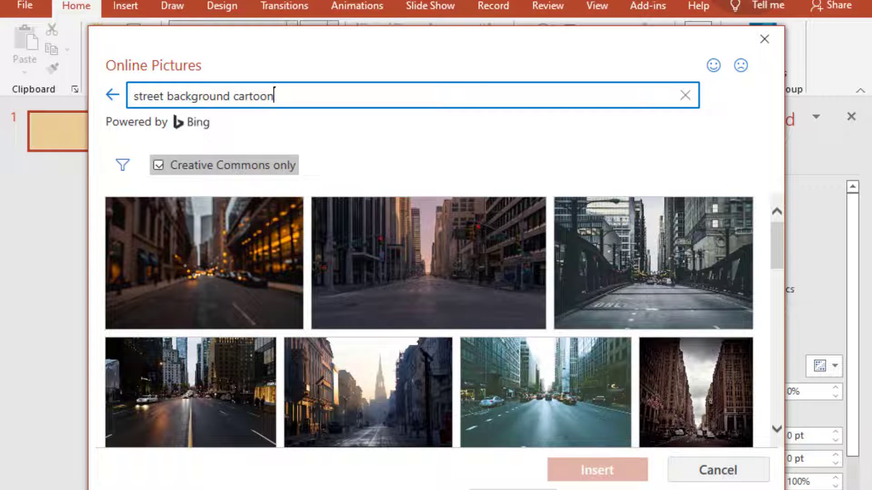
pyautogui.press('Return')
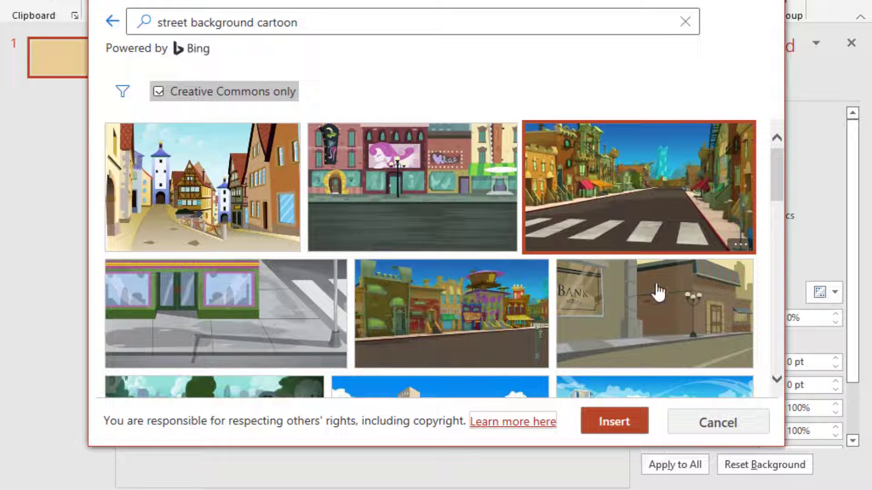
pyautogui.click(619, 422)
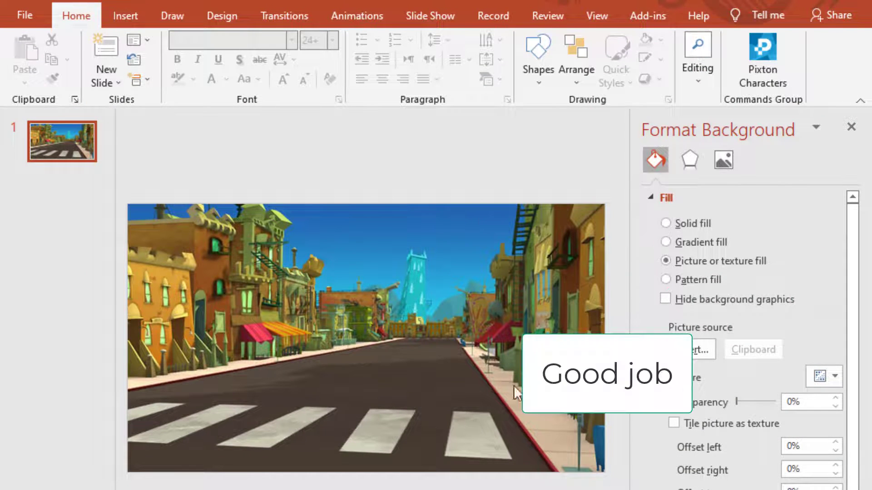
pyautogui.click(853, 128)
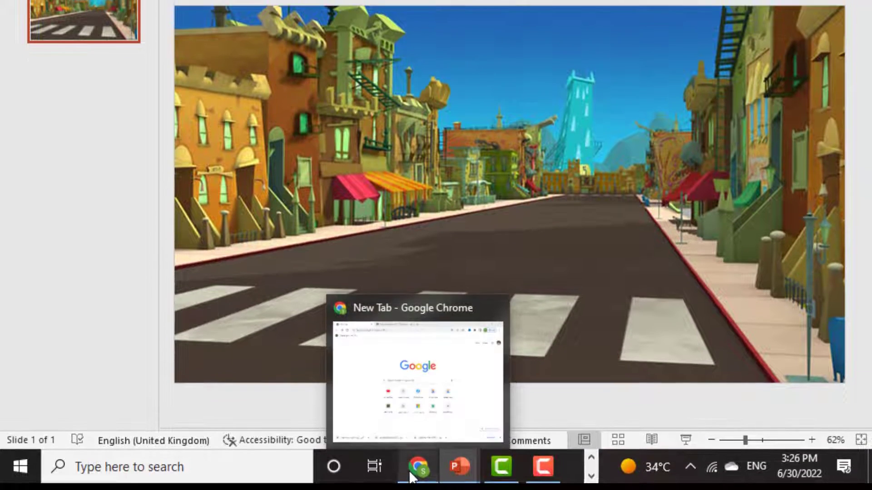
# - Switch to Chrome and search Google for "walking cycle gif"
pyautogui.click(408, 462)
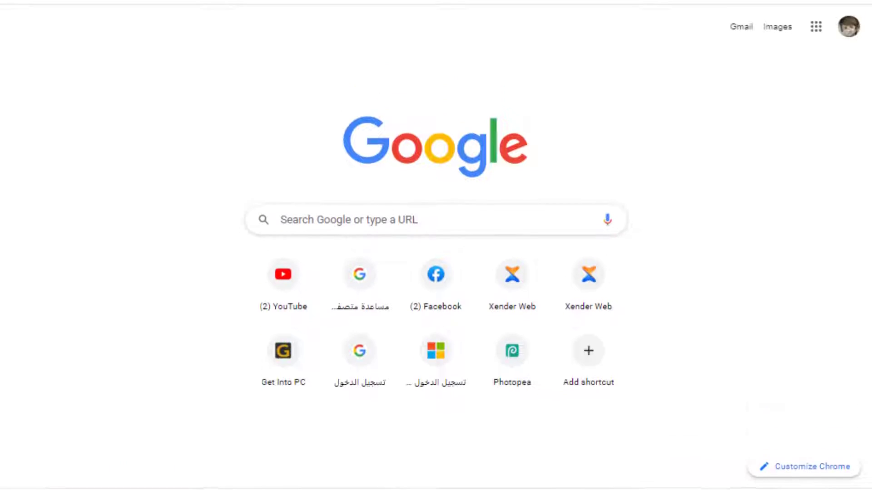
pyautogui.click(304, 236)
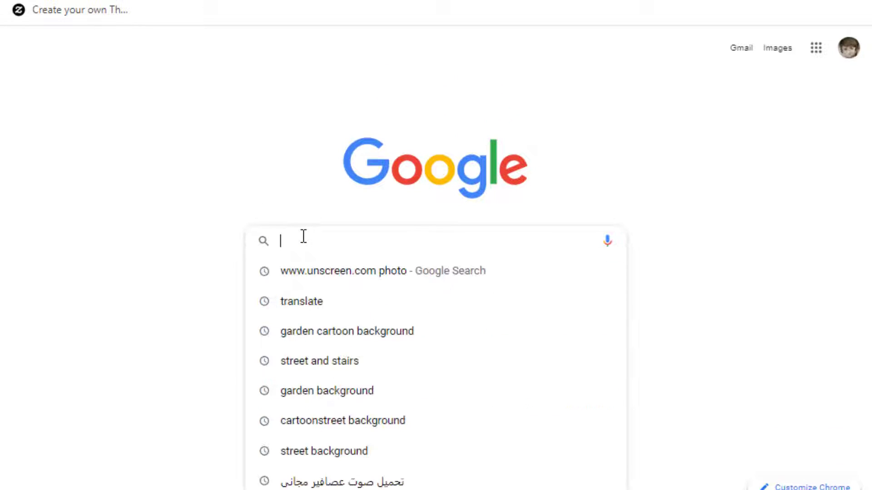
pyautogui.write('w')
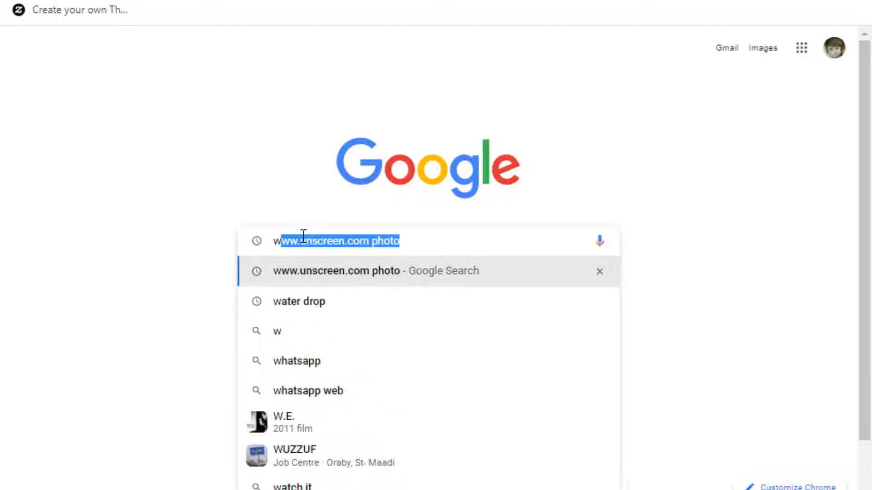
pyautogui.write('alking')
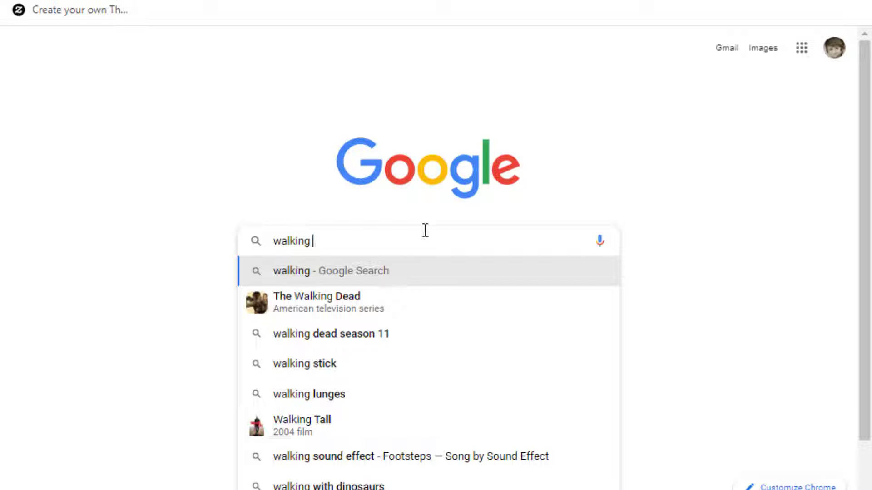
pyautogui.write(' cy')
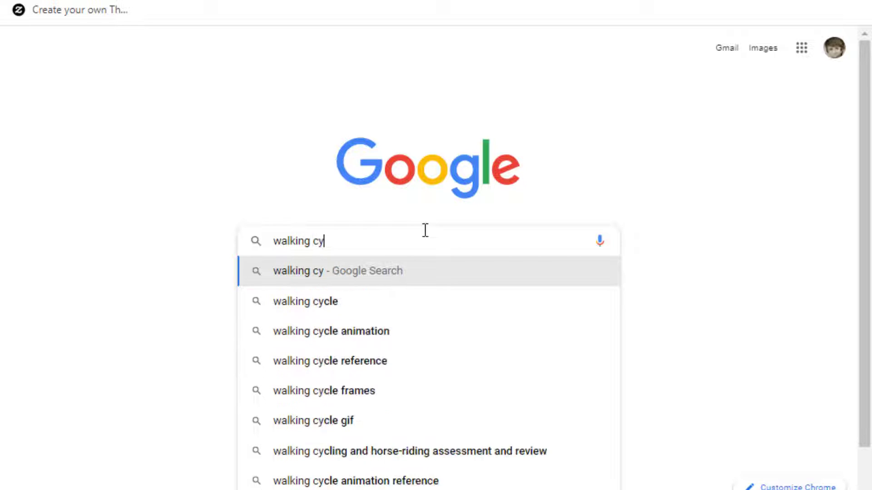
pyautogui.write('cle ')
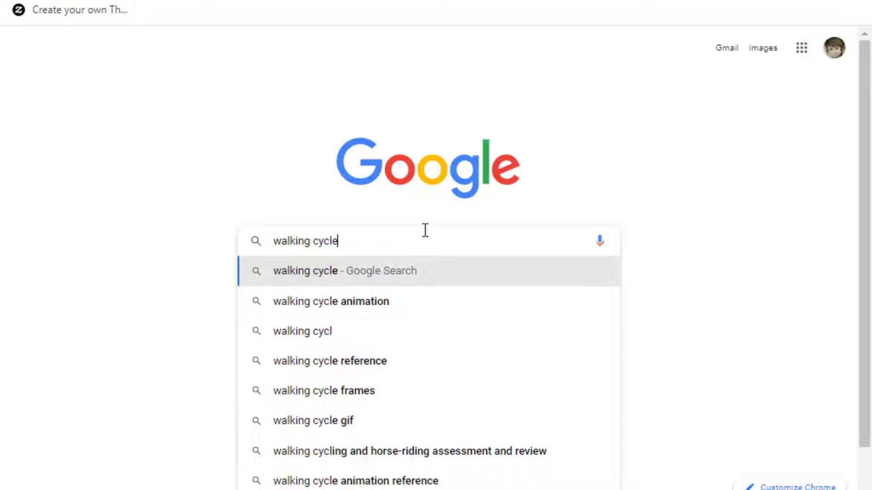
pyautogui.write('g')
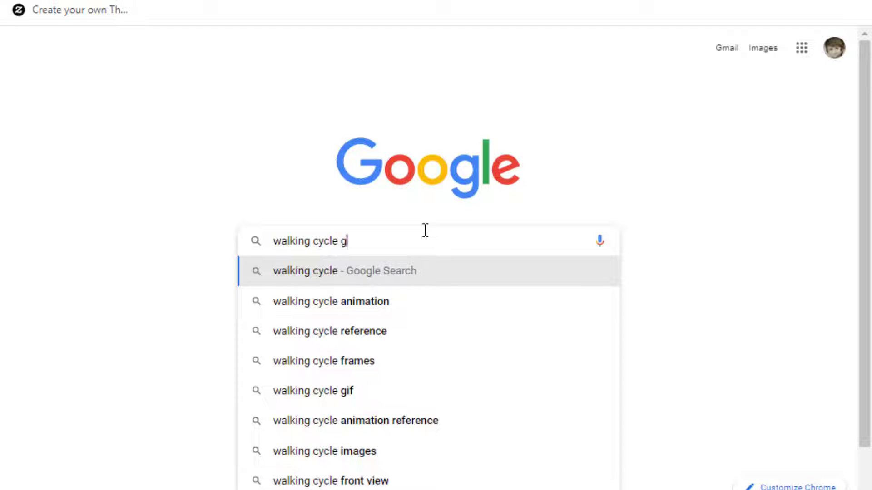
pyautogui.write('if')
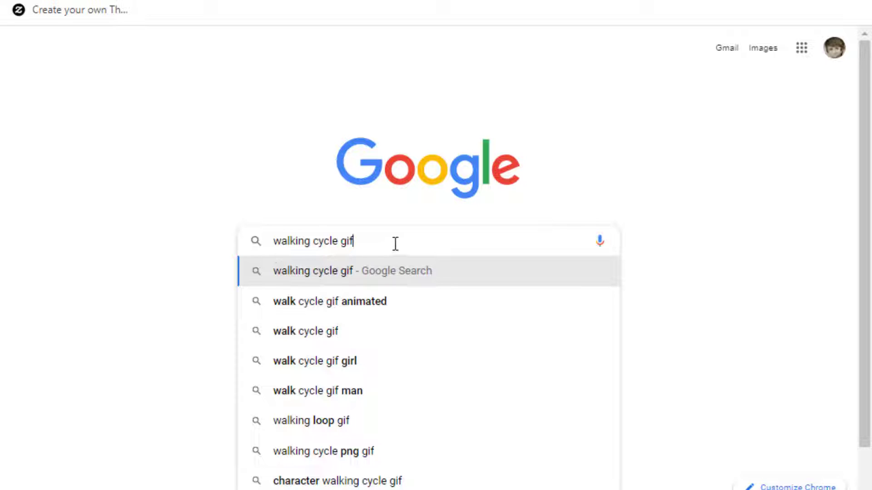
pyautogui.press('Return')
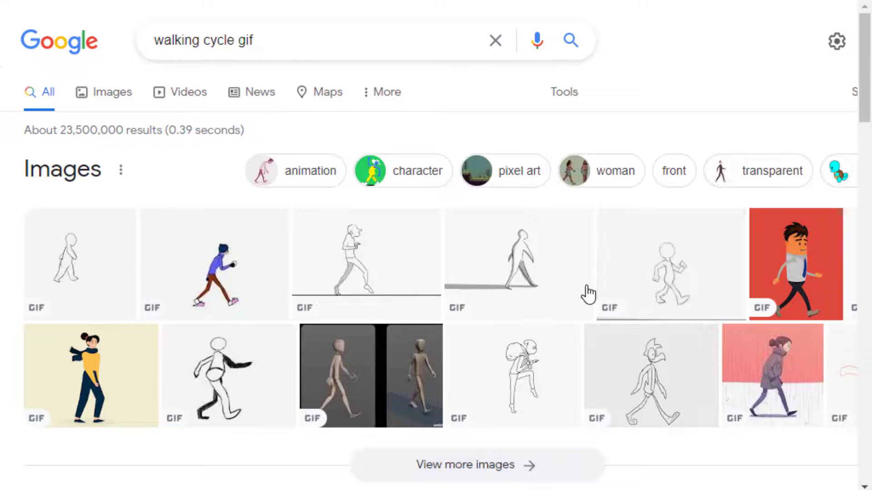
# - Narrow the walking cycle results to transparent images and look through them
pyautogui.hscroll(3, 435, 252)
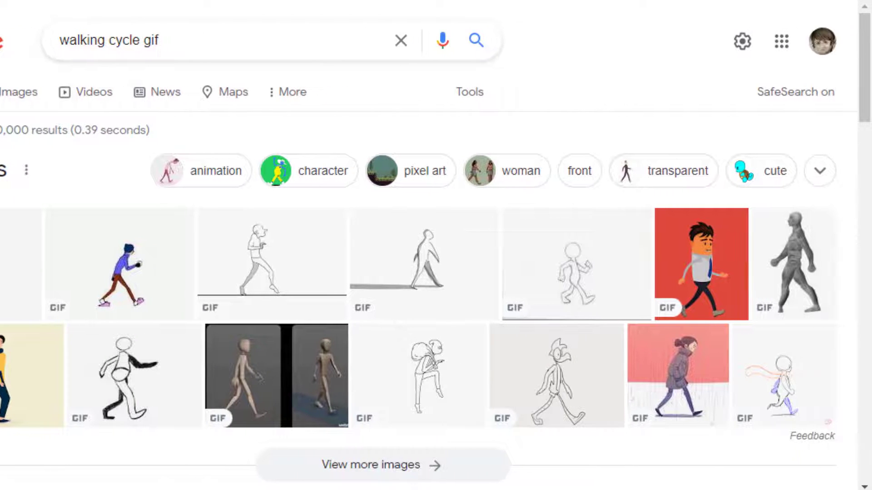
pyautogui.click(678, 179)
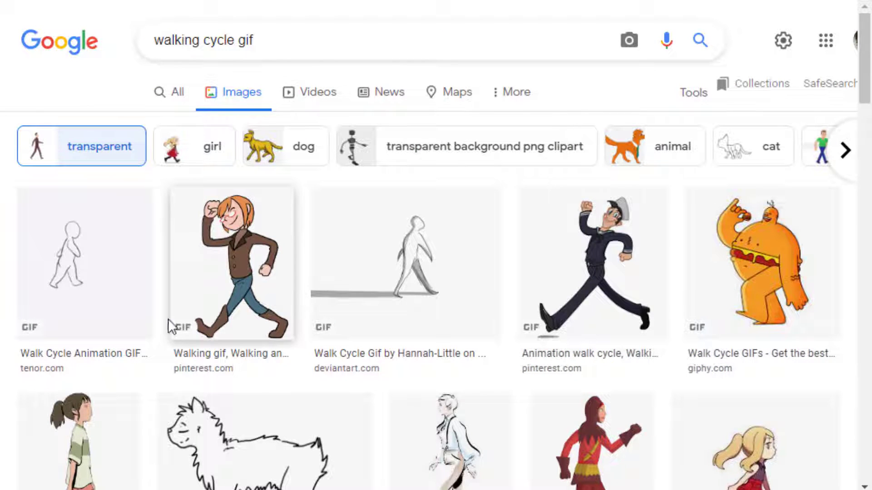
pyautogui.scroll(-15, 543, 394)
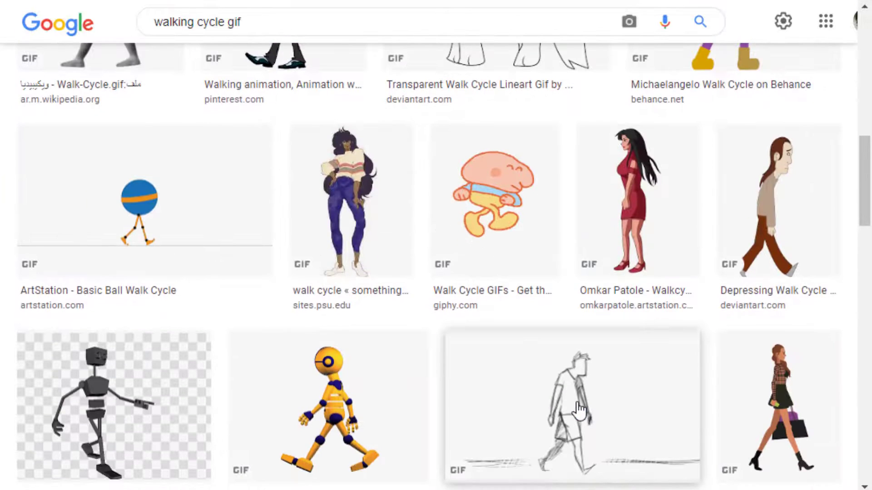
pyautogui.scroll(15, 579, 408)
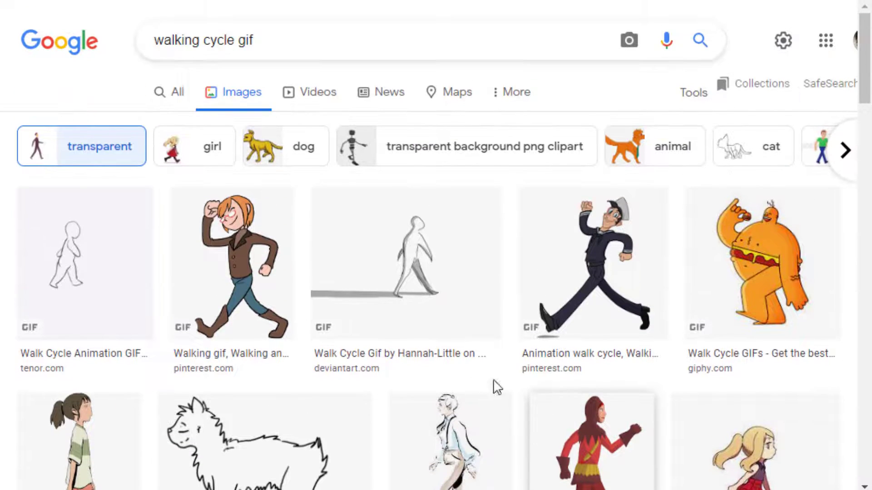
# - Browse the images related to the red-haired walker and open the "Ace Walk Cycle" GIF of the man with a briefcase
pyautogui.click(247, 273)
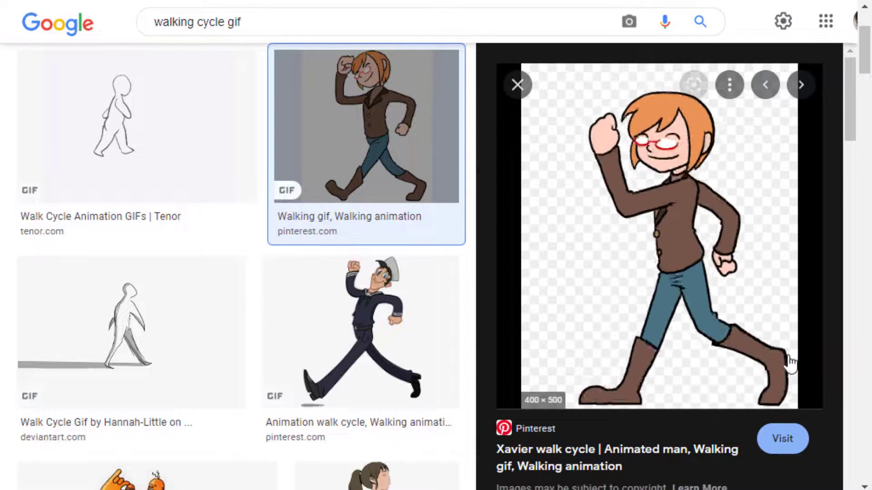
pyautogui.scroll(-7, 789, 361)
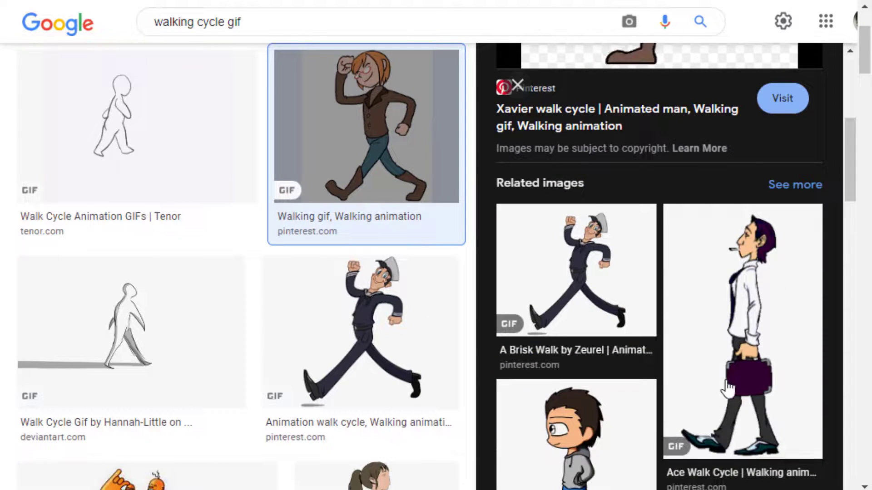
pyautogui.scroll(-13, 725, 383)
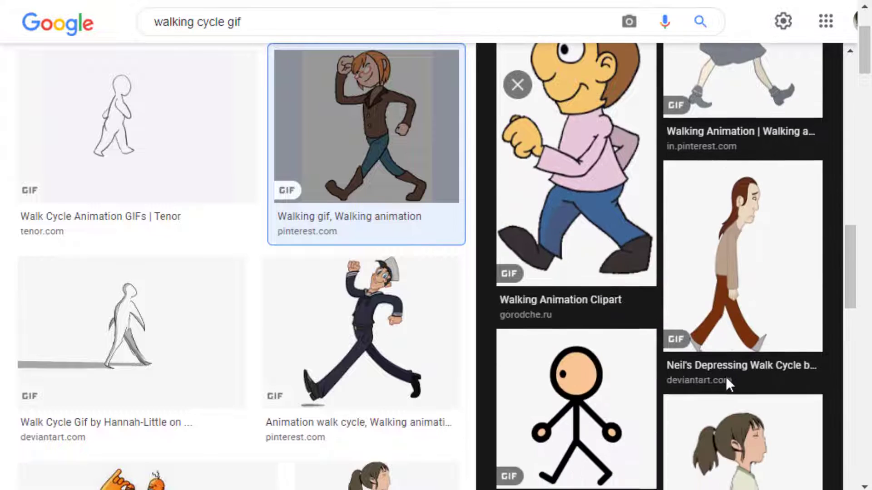
pyautogui.scroll(-12, 727, 379)
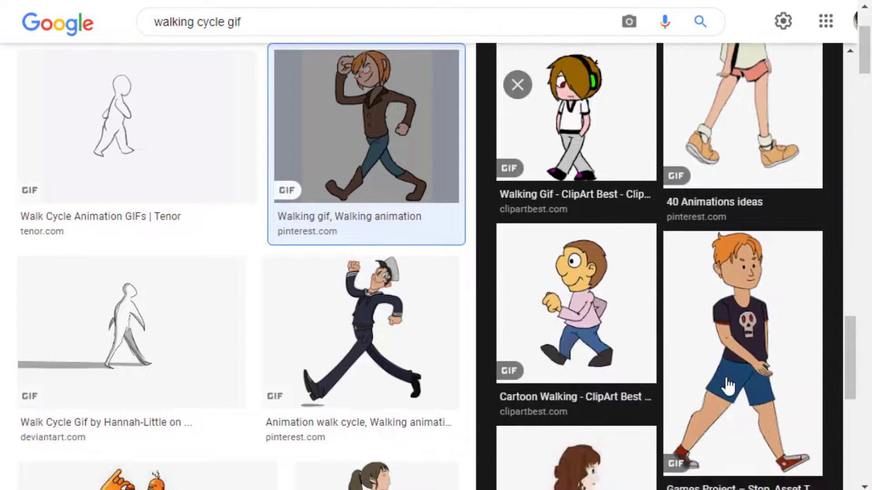
pyautogui.scroll(20, 728, 386)
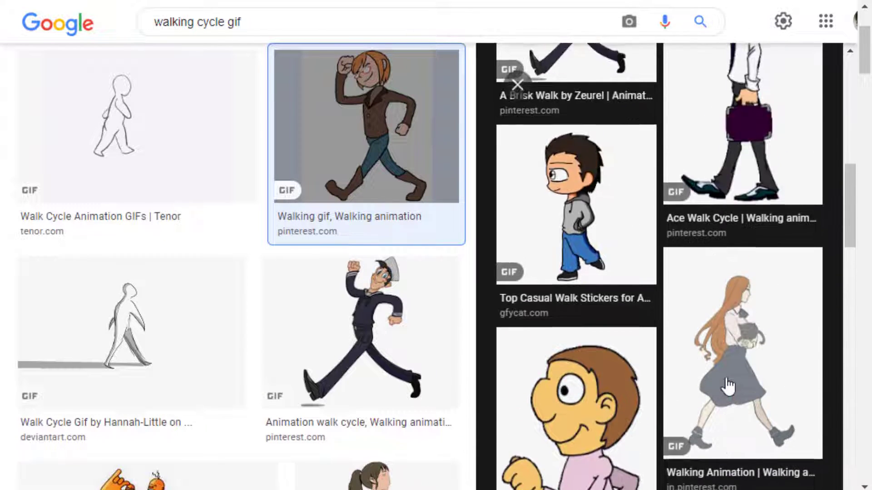
pyautogui.click(738, 341)
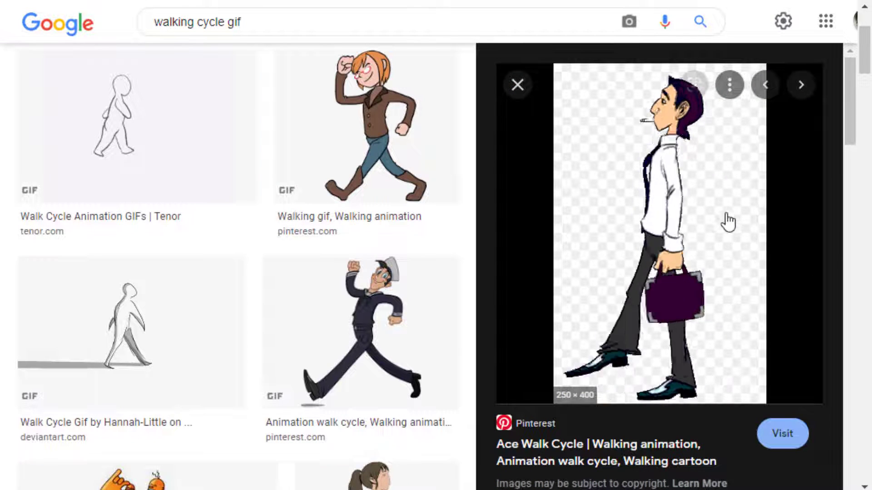
# - Save the Ace Walk Cycle image as a GIF in the Pictures folder
pyautogui.rightClick(614, 203)
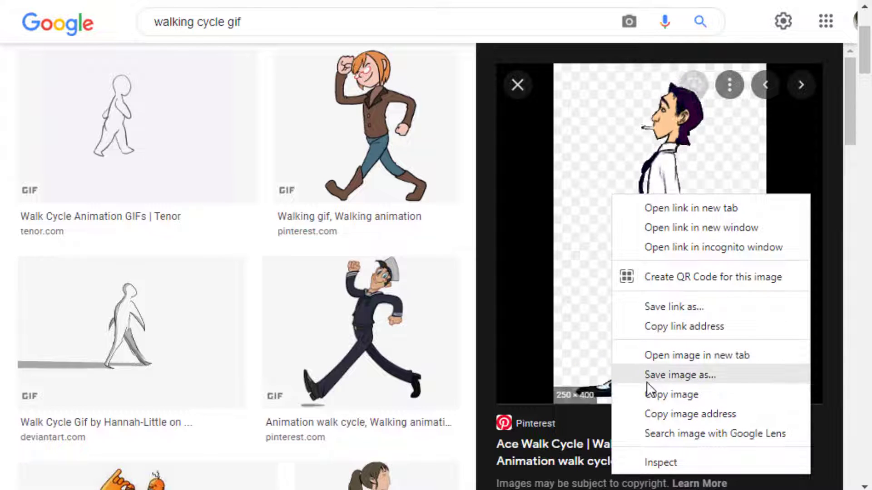
pyautogui.click(720, 378)
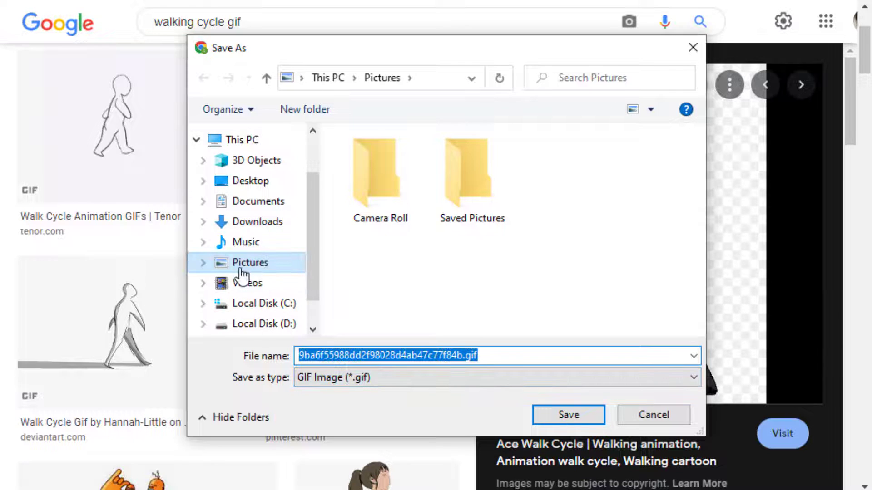
pyautogui.click(568, 414)
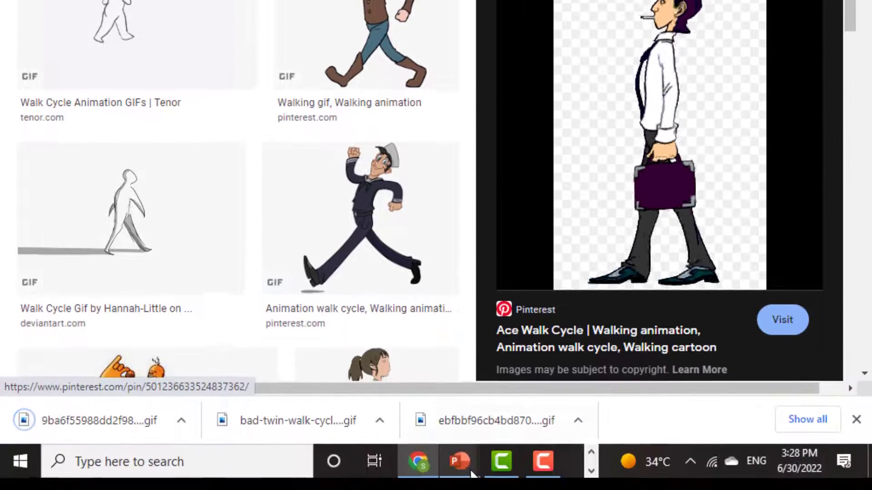
# - Switch to Presentation4 in PowerPoint and insert the saved walking man GIF from the device's Pictures folder onto the street slide
pyautogui.moveTo(472, 472)
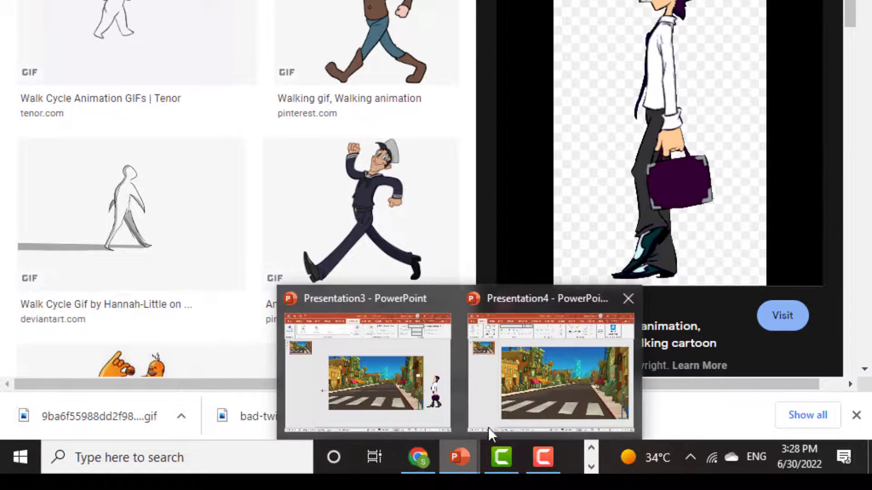
pyautogui.click(490, 372)
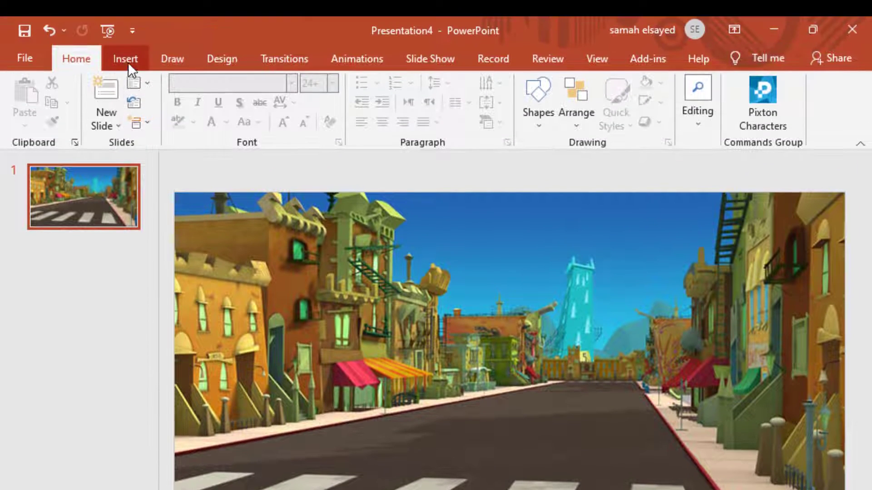
pyautogui.click(129, 62)
pyautogui.click(125, 132)
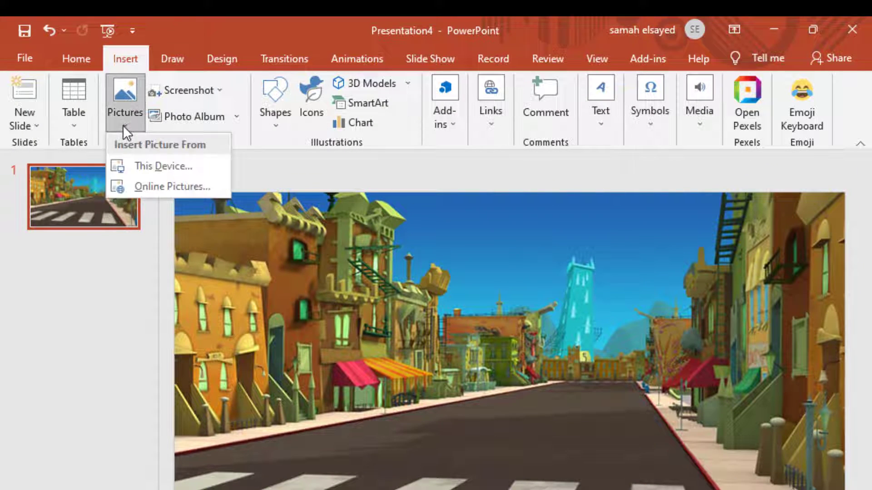
pyautogui.click(211, 172)
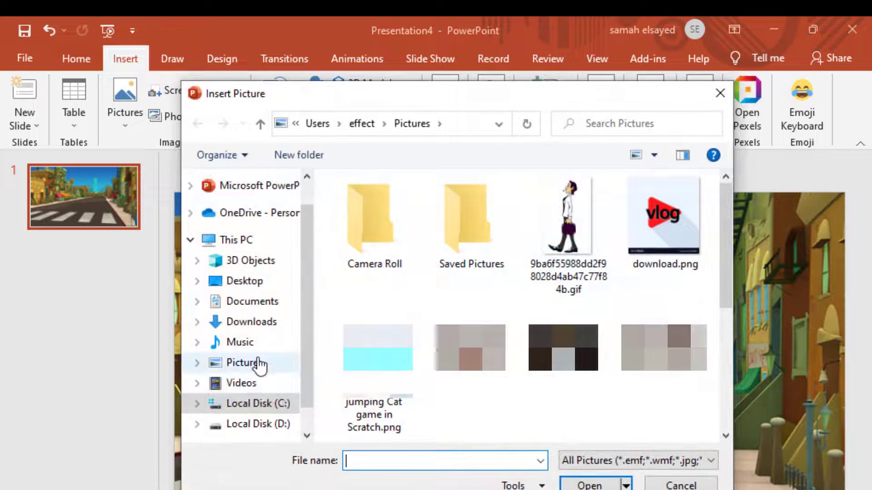
pyautogui.click(272, 362)
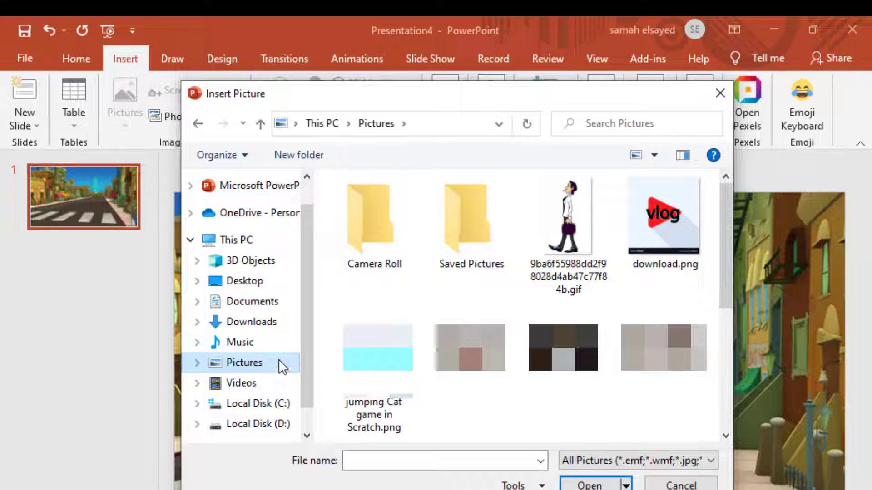
pyautogui.click(576, 217)
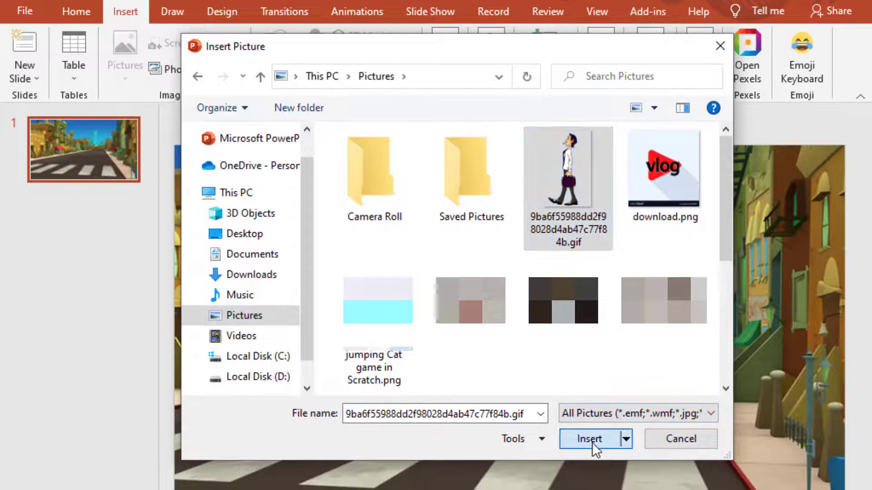
pyautogui.click(589, 439)
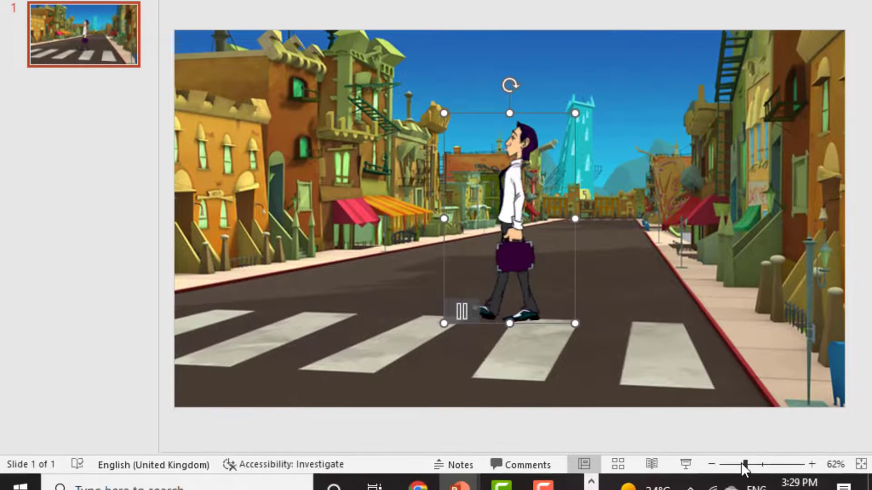
# - Move the walking man GIF off the street slide, just outside its right edge and level with the crosswalk
pyautogui.moveTo(742, 462); pyautogui.dragTo(738, 463)
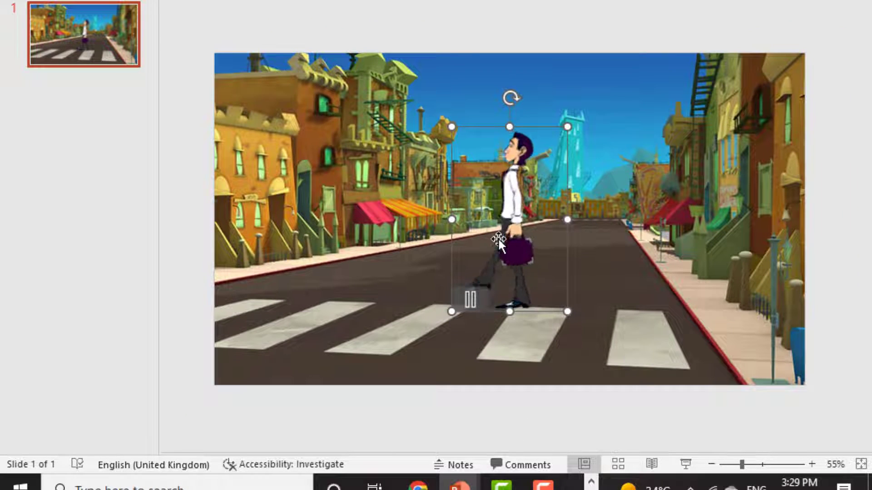
pyautogui.moveTo(500, 247); pyautogui.dragTo(849, 300)
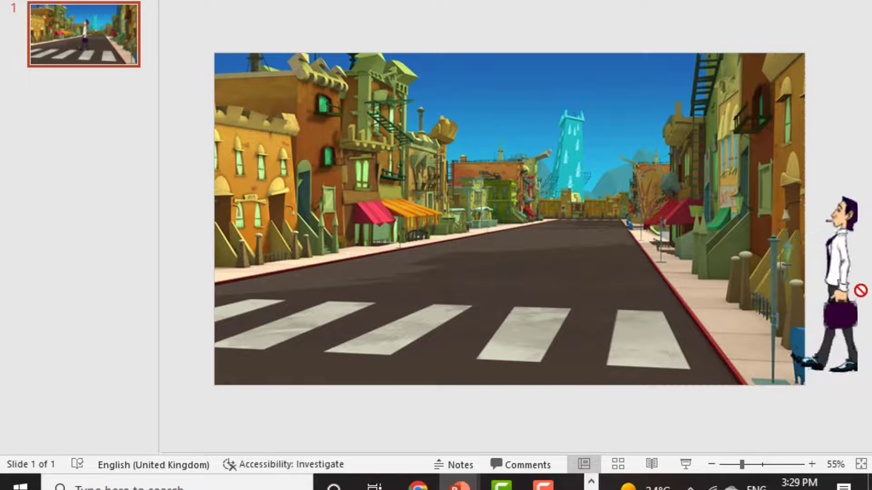
pyautogui.hotkey('ctrl', 'z')
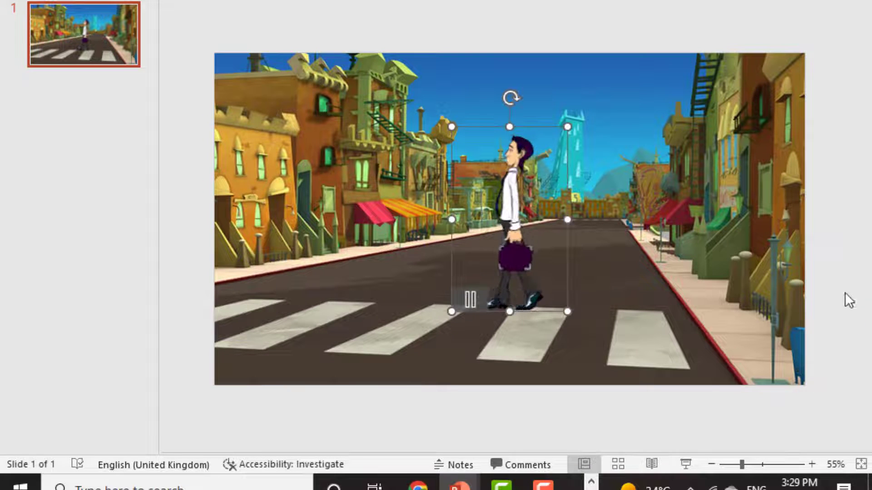
pyautogui.moveTo(739, 463); pyautogui.dragTo(735, 464)
pyautogui.click(736, 464)
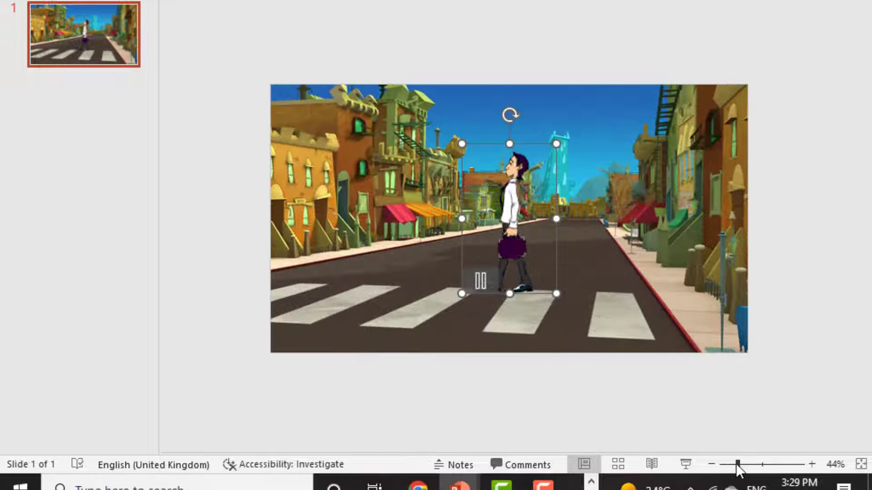
pyautogui.moveTo(511, 239); pyautogui.dragTo(791, 277)
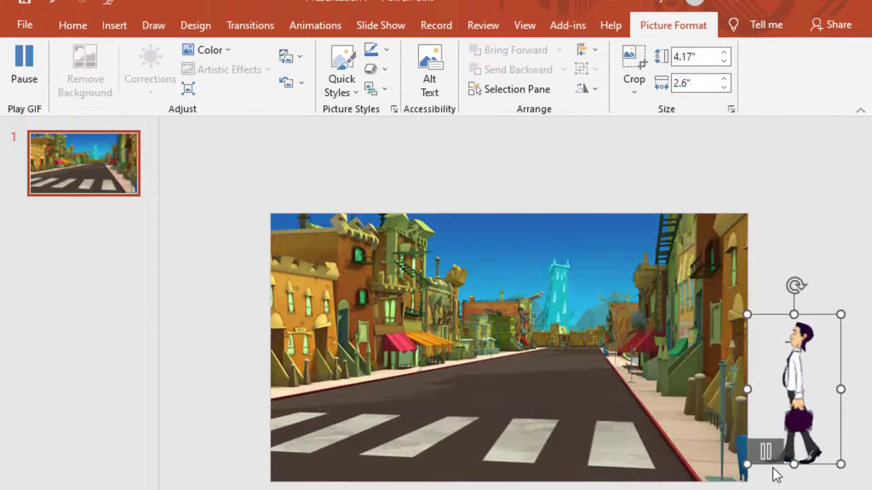
pyautogui.click(562, 395)
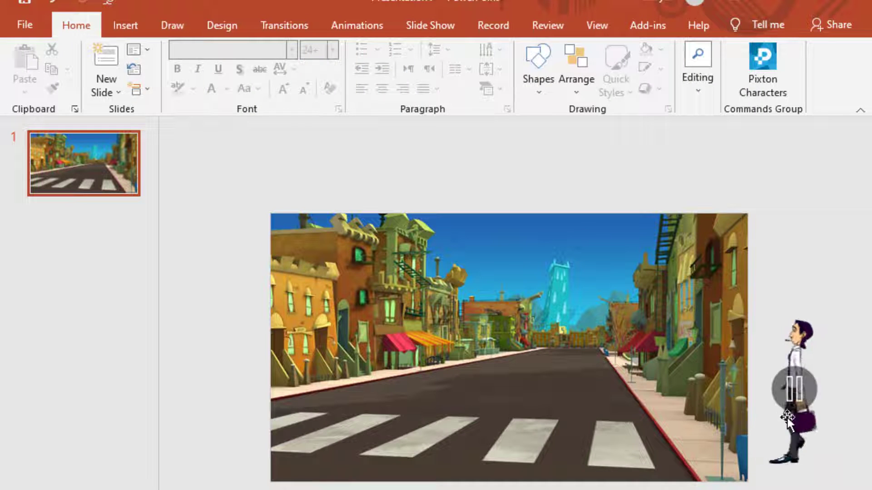
# - Apply a Lines motion path animation to the walking man GIF
pyautogui.click(782, 456)
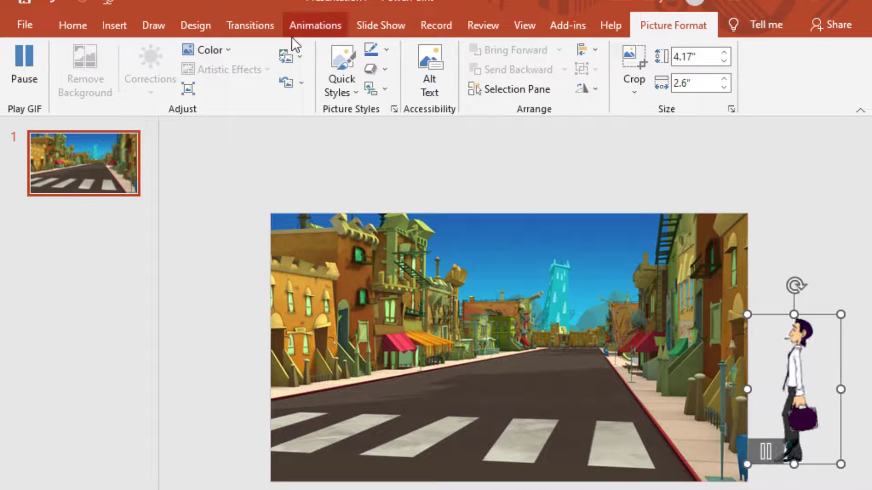
pyautogui.click(312, 31)
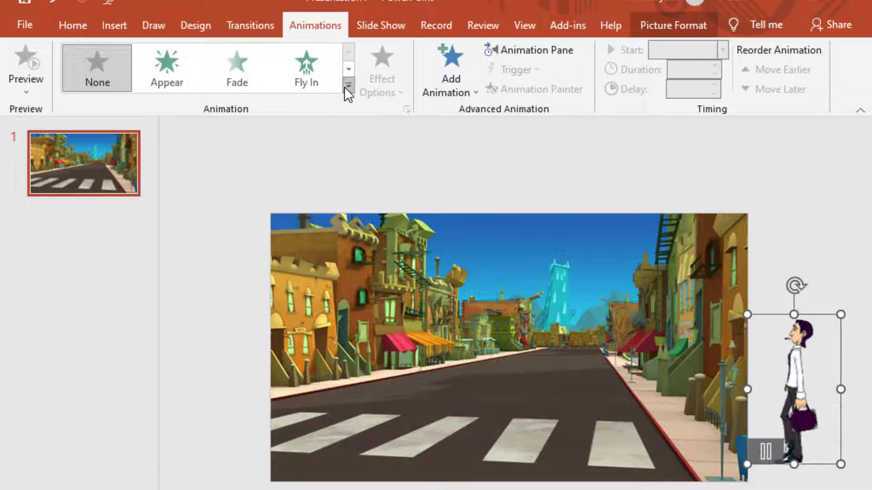
pyautogui.click(344, 86)
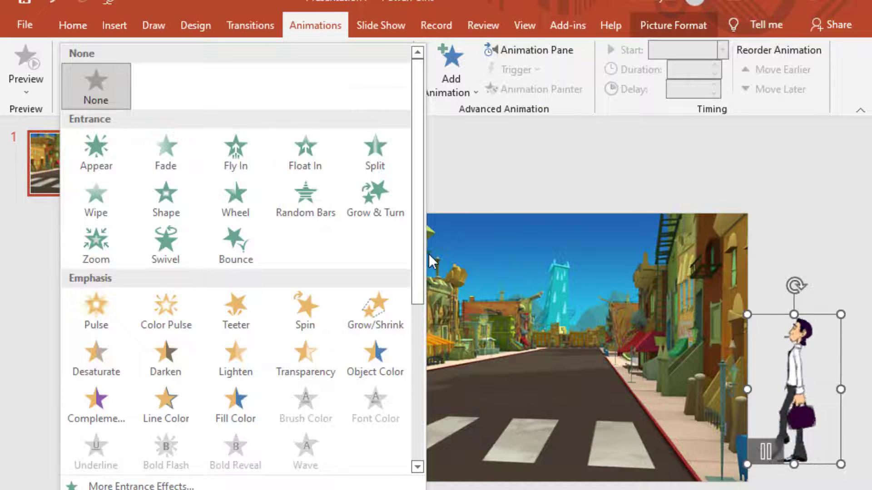
pyautogui.scroll(-1, 421, 282)
pyautogui.scroll(-5, 409, 420)
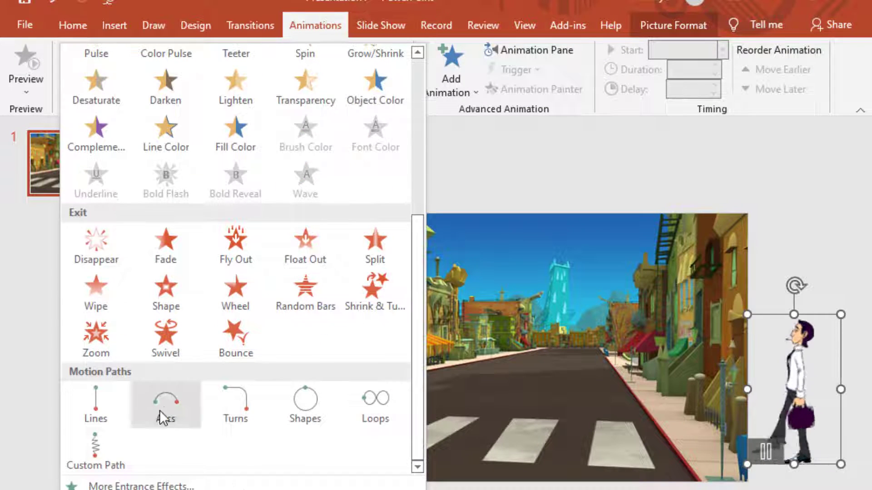
pyautogui.click(103, 395)
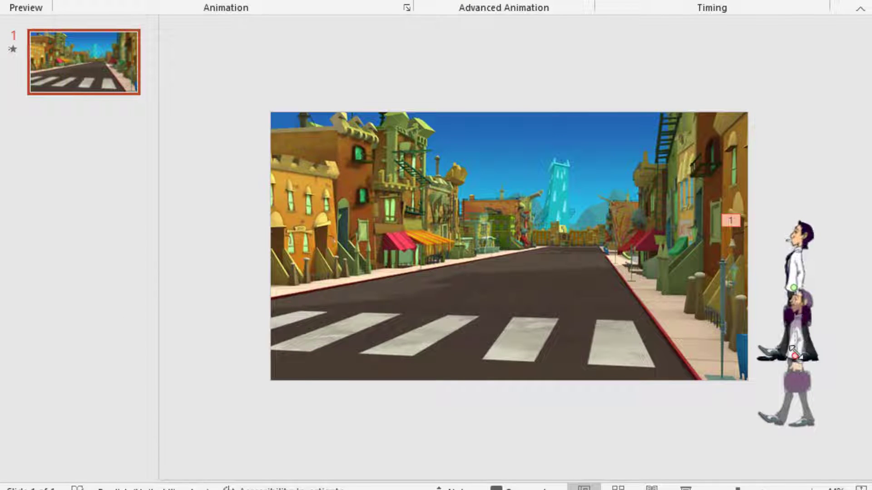
# - Stretch the motion path's end point across the street to beyond the slide's left edge and preview the animation
pyautogui.moveTo(792, 352)
pyautogui.mouseDown()
pyautogui.moveTo(763, 360)
pyautogui.moveTo(565, 337)
pyautogui.moveTo(286, 295)
pyautogui.moveTo(239, 272)
pyautogui.moveTo(238, 296)
pyautogui.mouseUp()
pyautogui.click(427, 442)
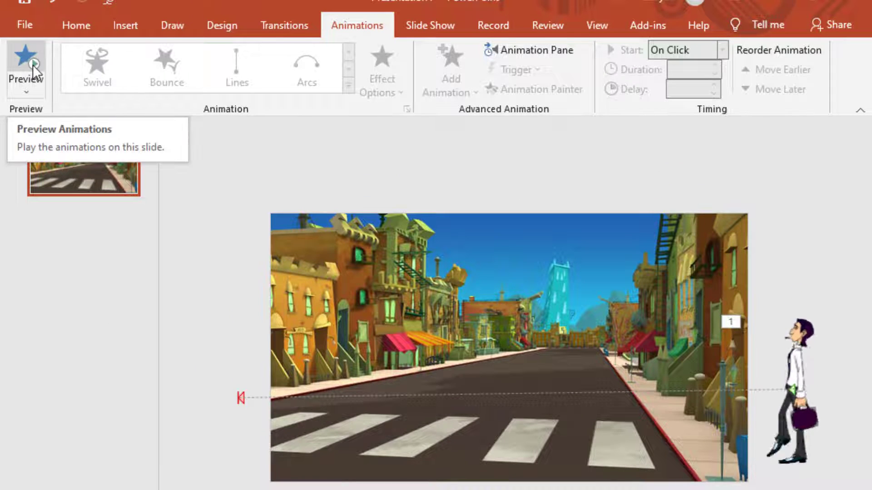
pyautogui.click(33, 64)
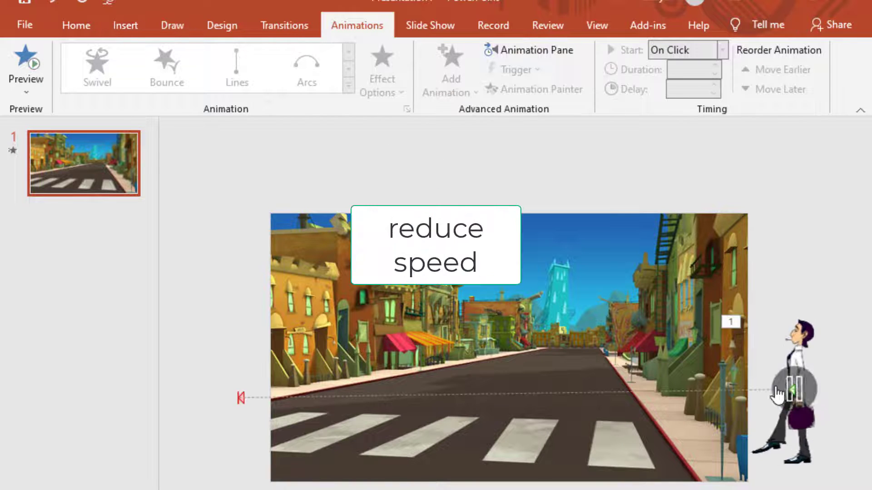
# - Set the walking man's motion path duration to 10 seconds and preview the slower walk
pyautogui.click(787, 454)
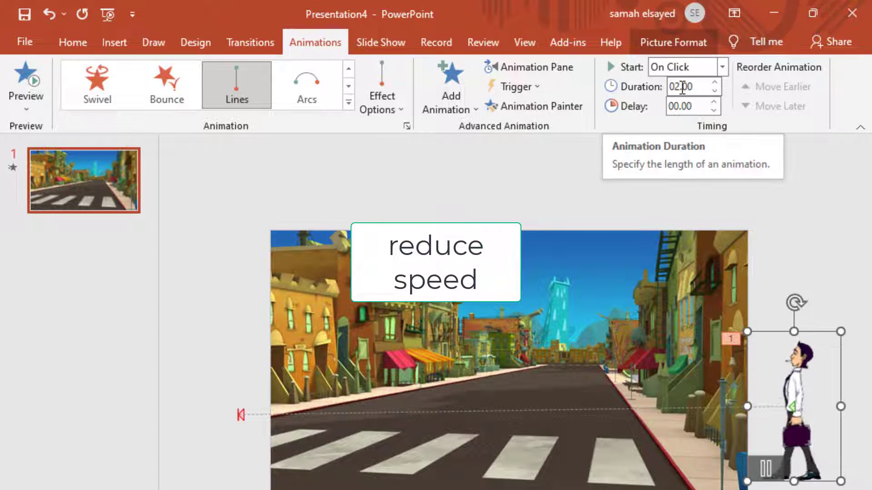
pyautogui.doubleClick(682, 87)
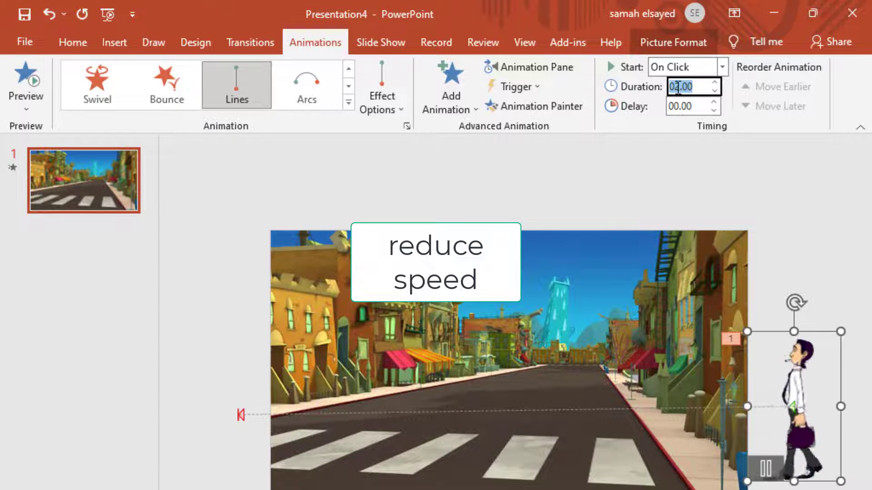
pyautogui.write('10')
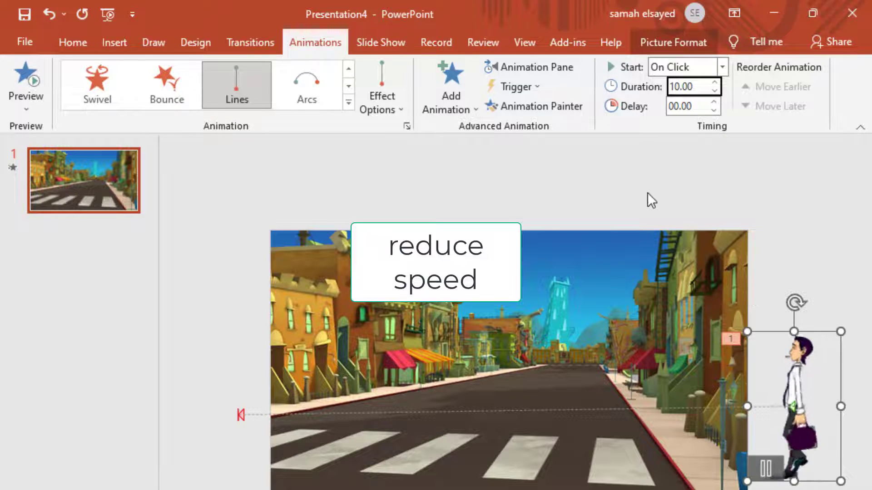
pyautogui.click(628, 200)
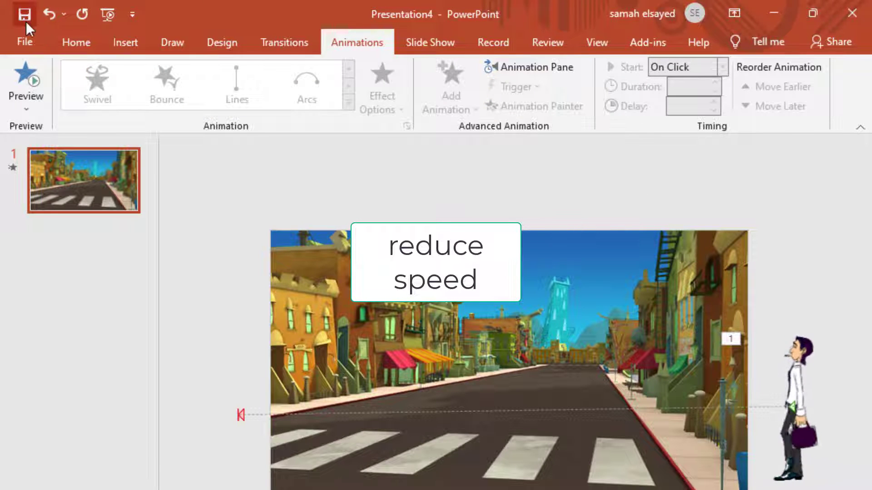
pyautogui.click(36, 81)
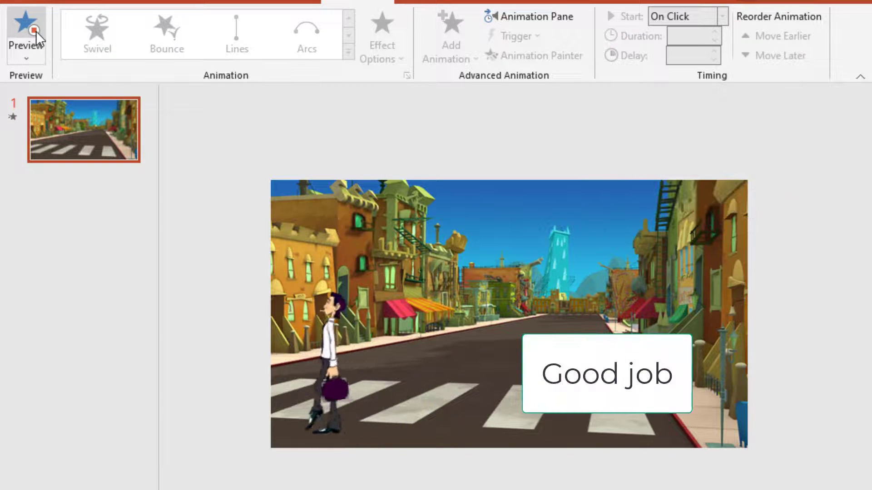
# - Duplicate slide 1 and delete the walking man's motion path from the copy
pyautogui.click(85, 131)
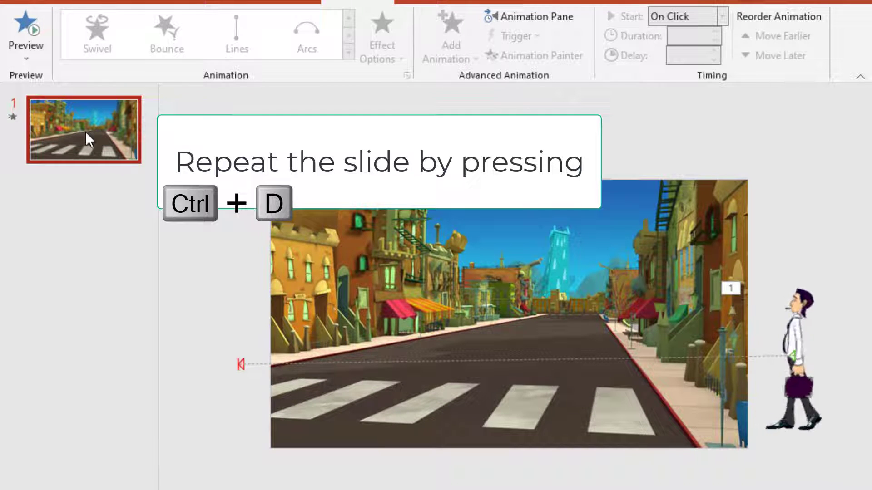
pyautogui.hotkey('ctrl', 'd')
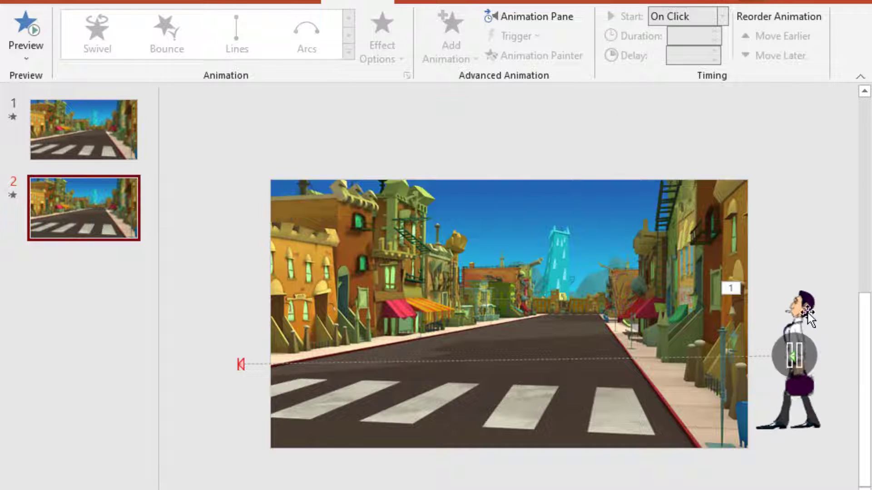
pyautogui.click(687, 358)
pyautogui.press('Delete')
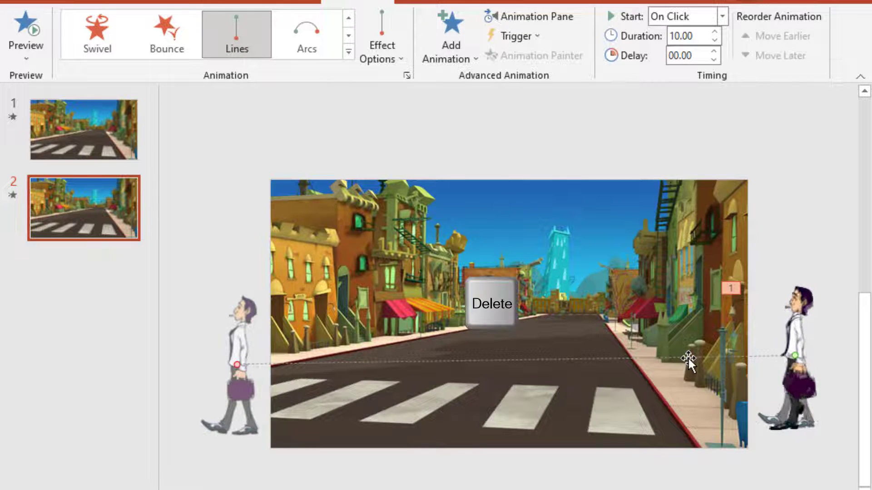
# - Flip the walking man on slide 2 horizontally to face right and place him outside the slide's left edge
pyautogui.moveTo(788, 356)
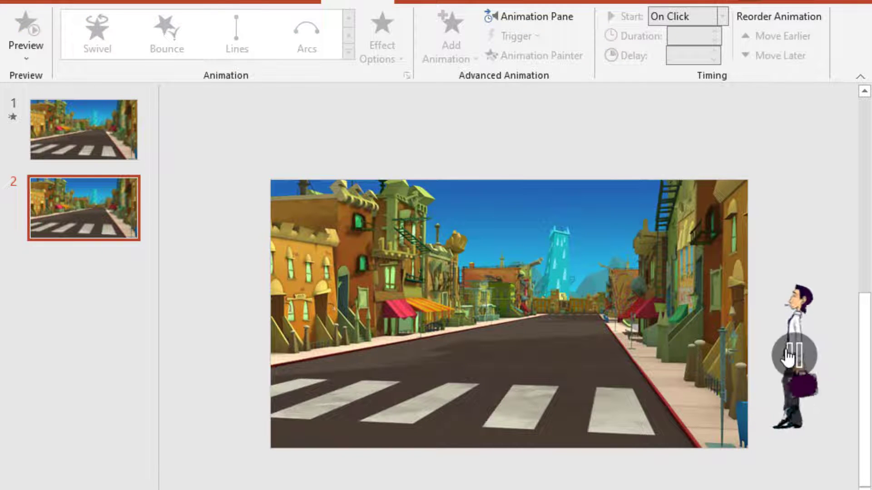
pyautogui.moveTo(806, 316); pyautogui.dragTo(655, 358)
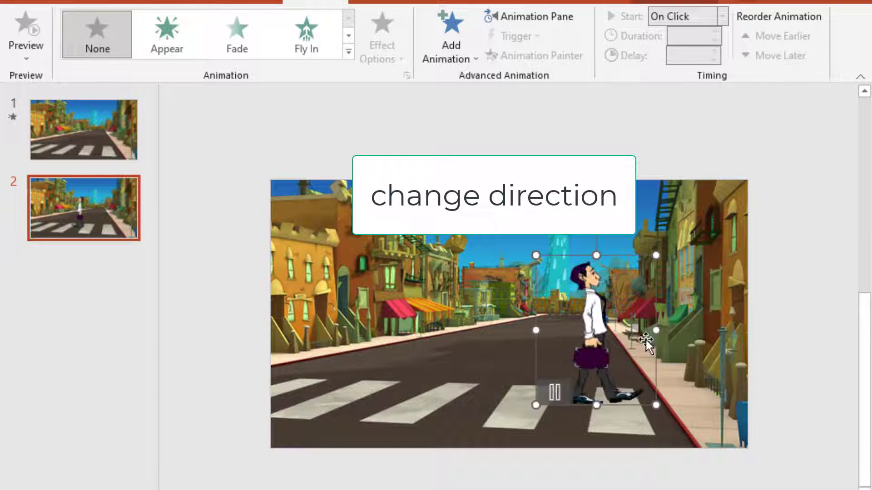
pyautogui.moveTo(576, 325); pyautogui.dragTo(220, 334)
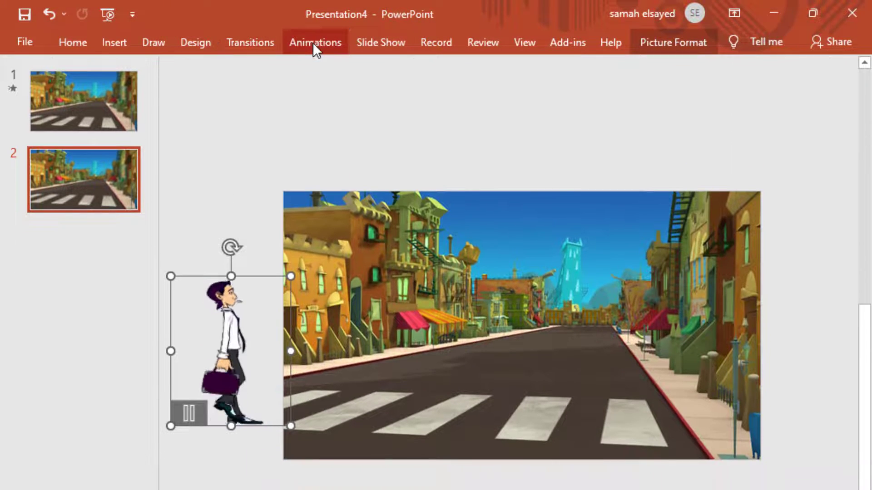
# - Apply a Lines motion path animation to the flipped walking man on slide 2
pyautogui.click(313, 41)
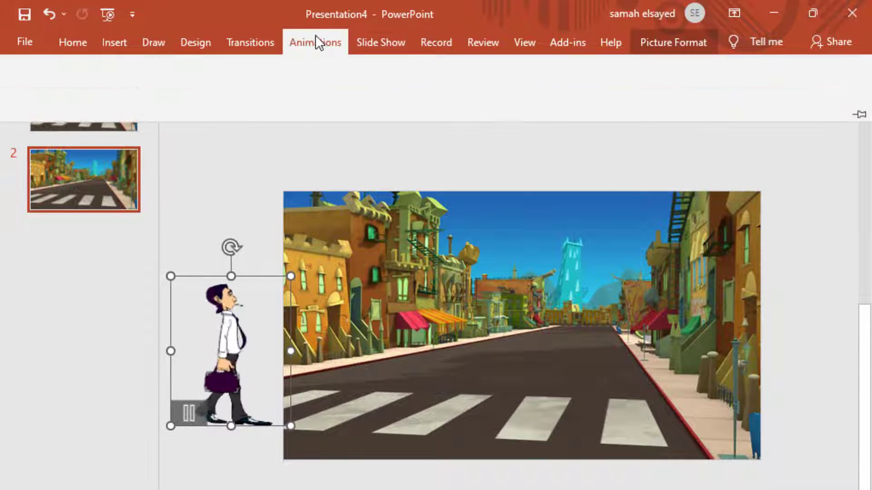
pyautogui.click(348, 102)
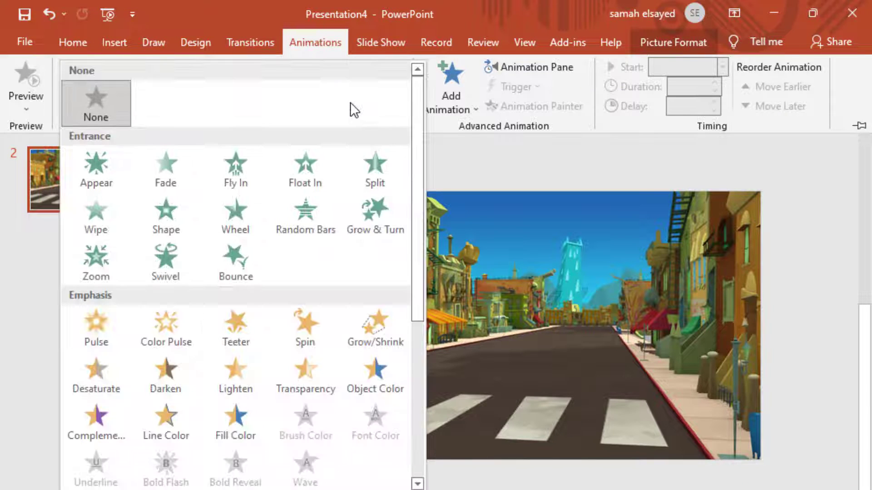
pyautogui.scroll(-3, 250, 381)
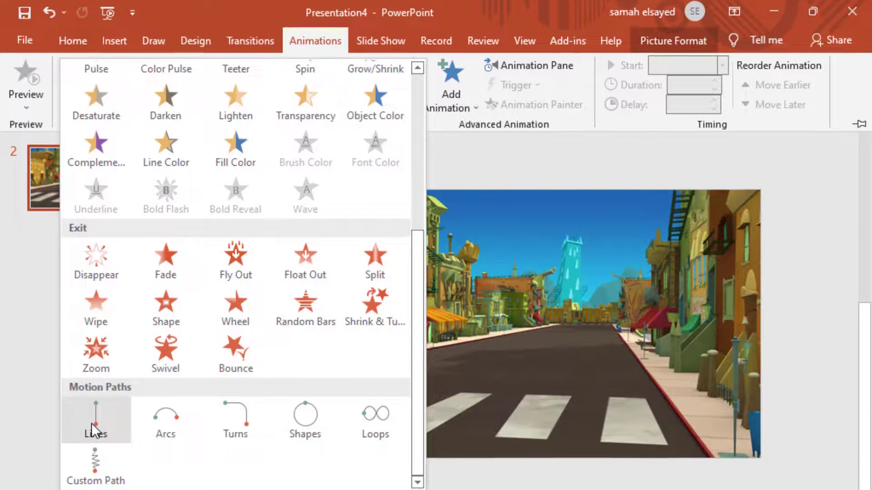
pyautogui.click(93, 424)
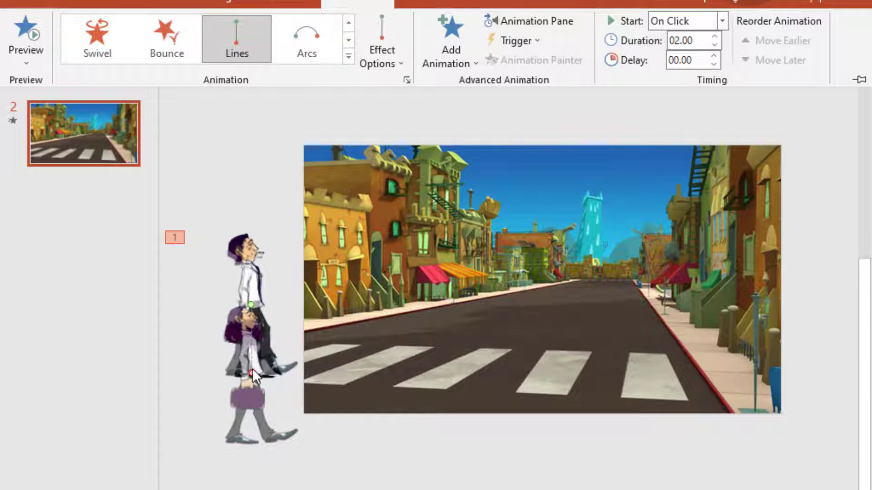
# - Stretch slide 2's motion path end point to beyond the slide's right edge and preview the animation
pyautogui.click(251, 372)
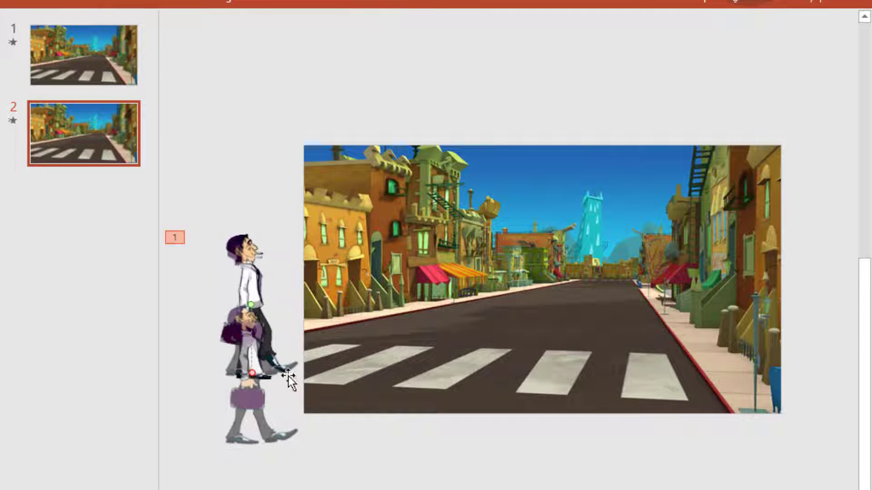
pyautogui.moveTo(252, 373); pyautogui.dragTo(798, 318)
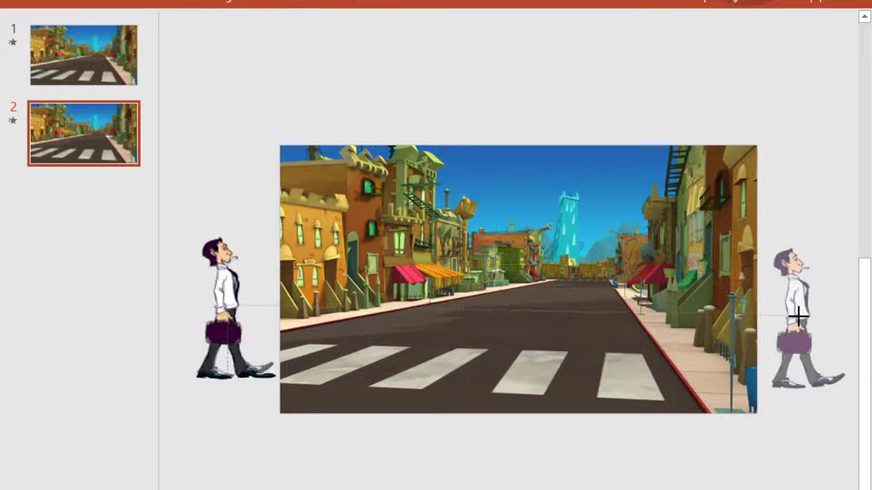
pyautogui.scroll(-1, 798, 319)
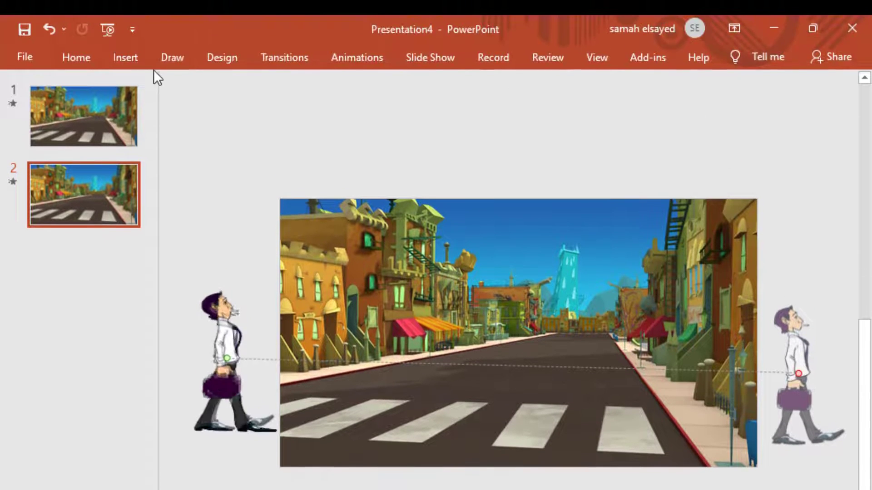
pyautogui.click(356, 64)
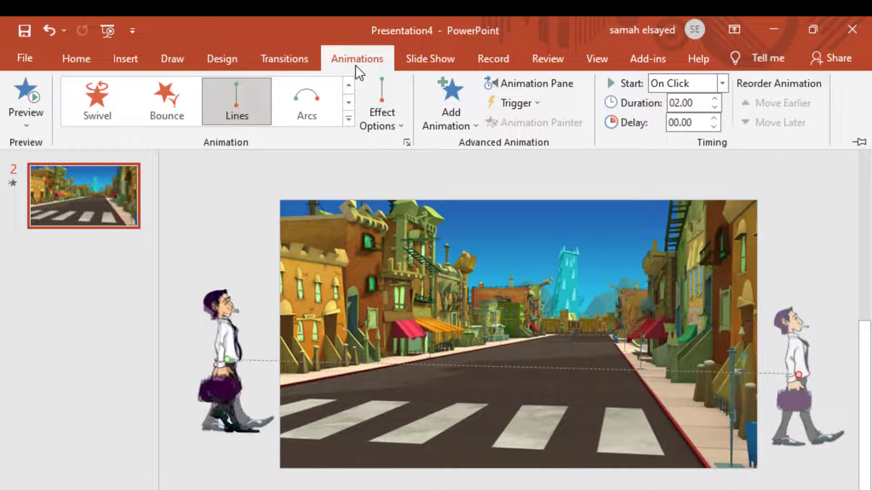
pyautogui.click(33, 98)
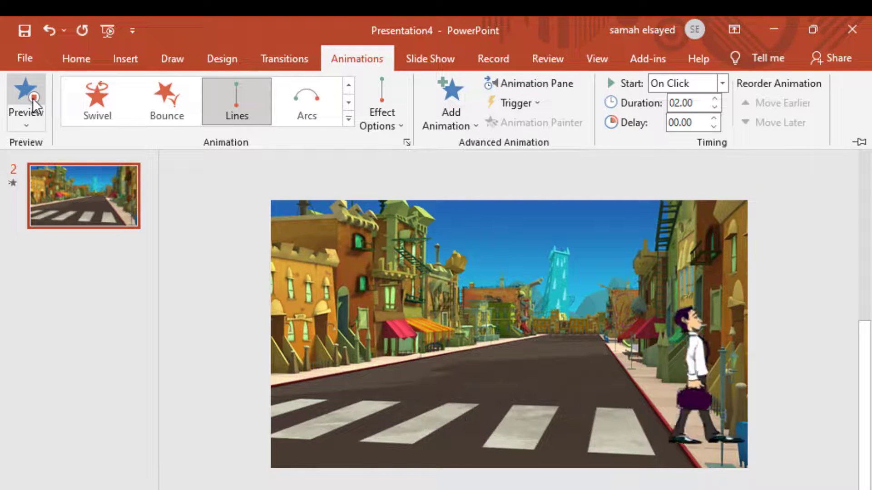
# - Open the duration of slide 2's motion path for editing
pyautogui.click(679, 103)
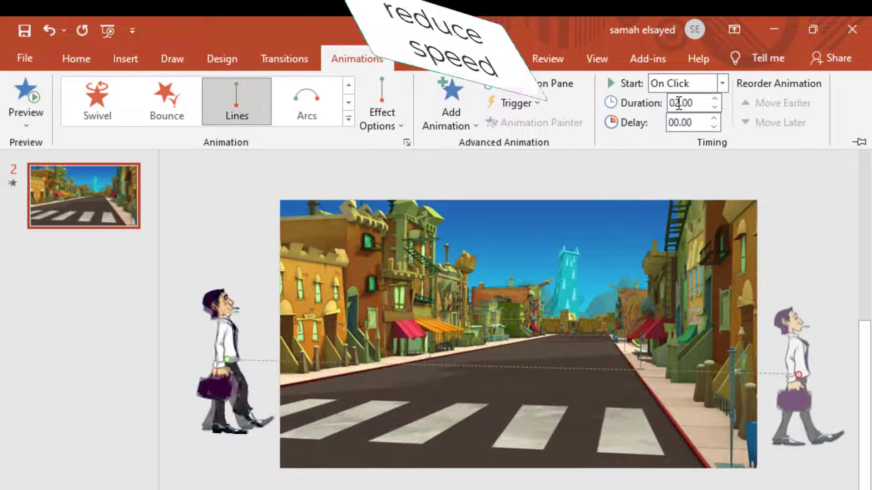